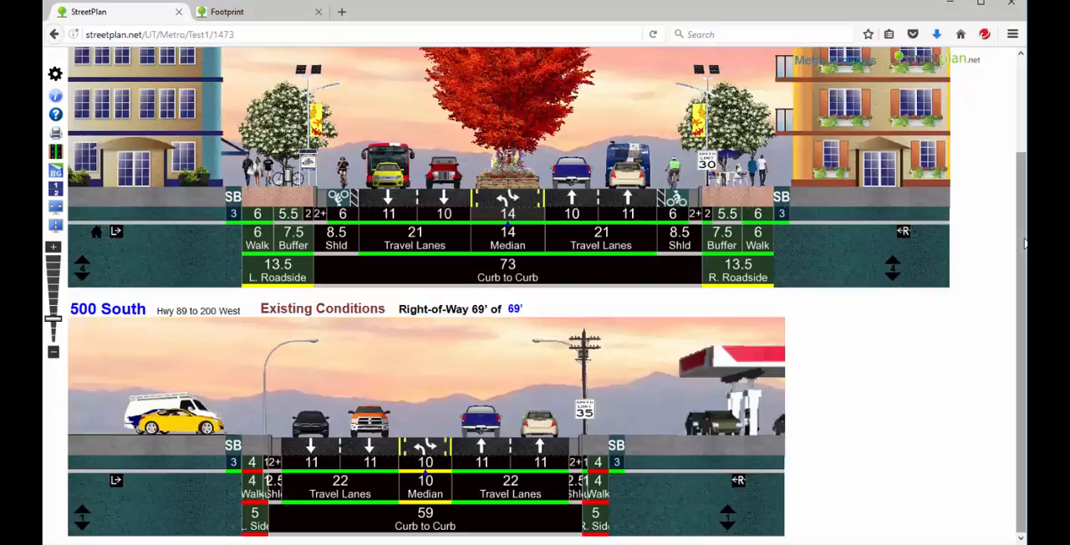
# Open the footprint builder from the 500 South street plan and zoom its map to bountiful, utah
pyautogui.moveTo(1024, 242); pyautogui.dragTo(1021, 124)
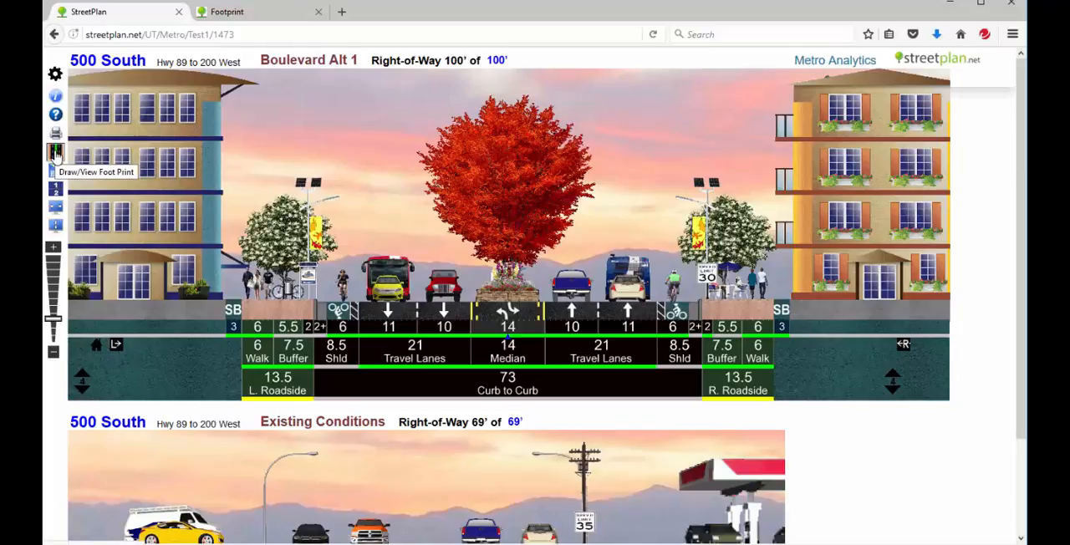
pyautogui.click(55, 156)
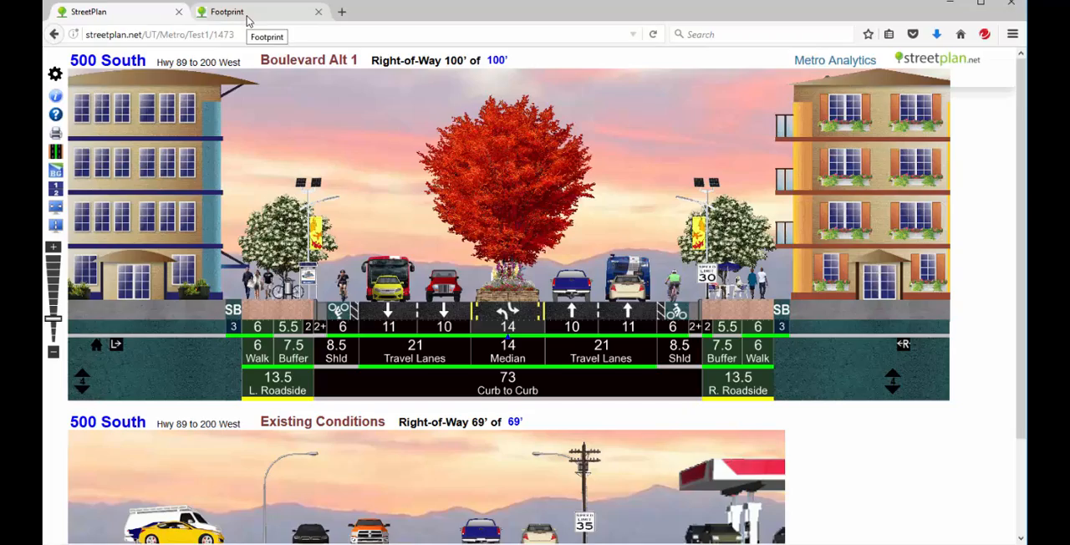
pyautogui.click(248, 13)
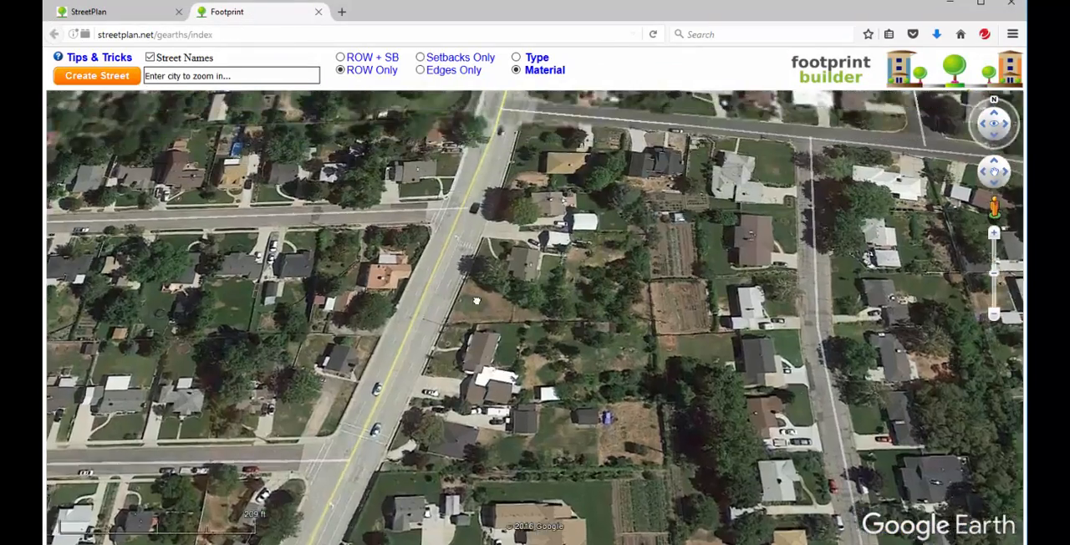
pyautogui.click(243, 71)
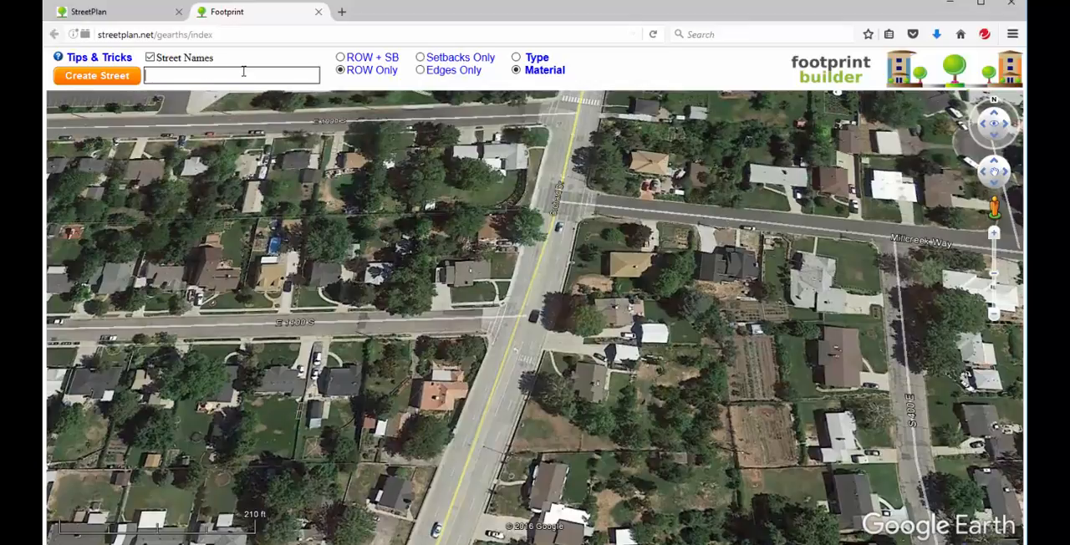
pyautogui.write('bountiful, utah')
pyautogui.press('Return')
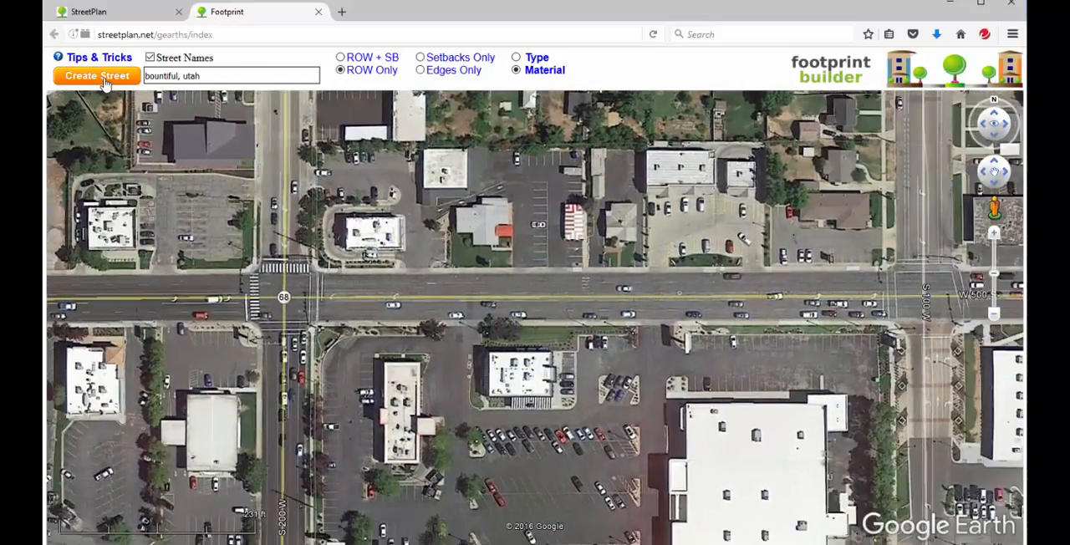
# Start creating a street footprint and choose 500 South, Hwy 89 to 200 West, as the street
pyautogui.click(98, 77)
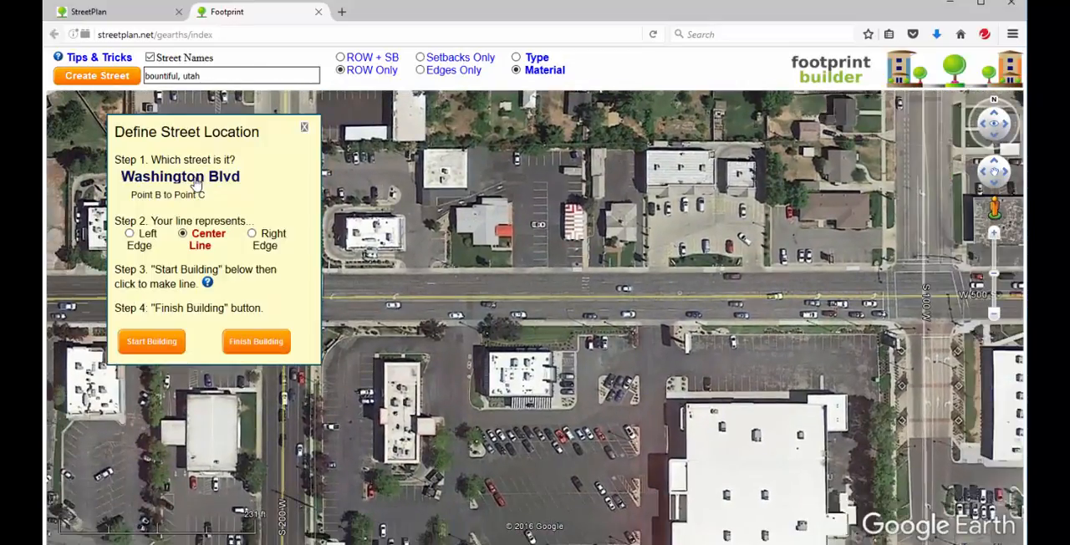
pyautogui.click(196, 183)
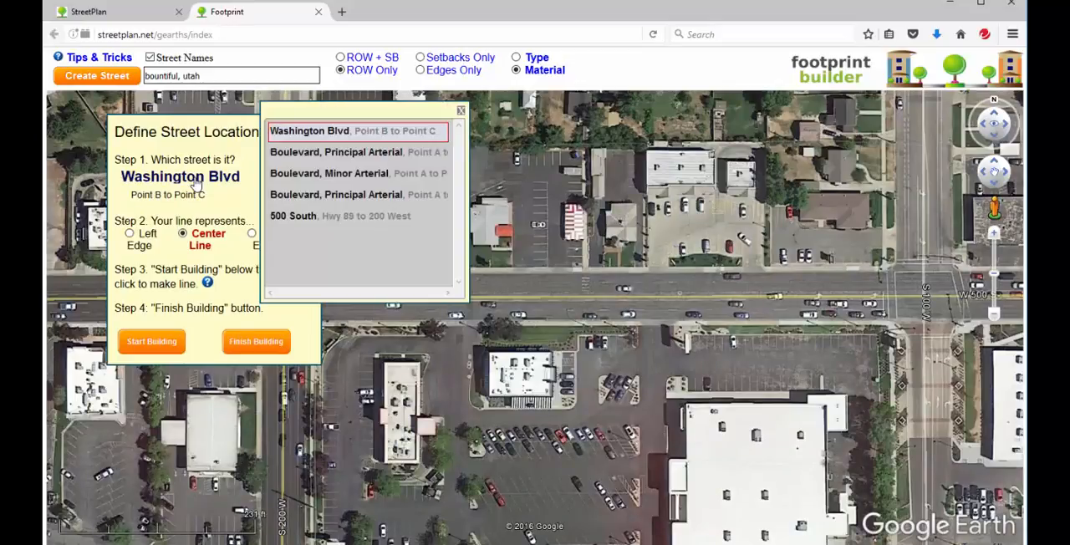
pyautogui.click(301, 219)
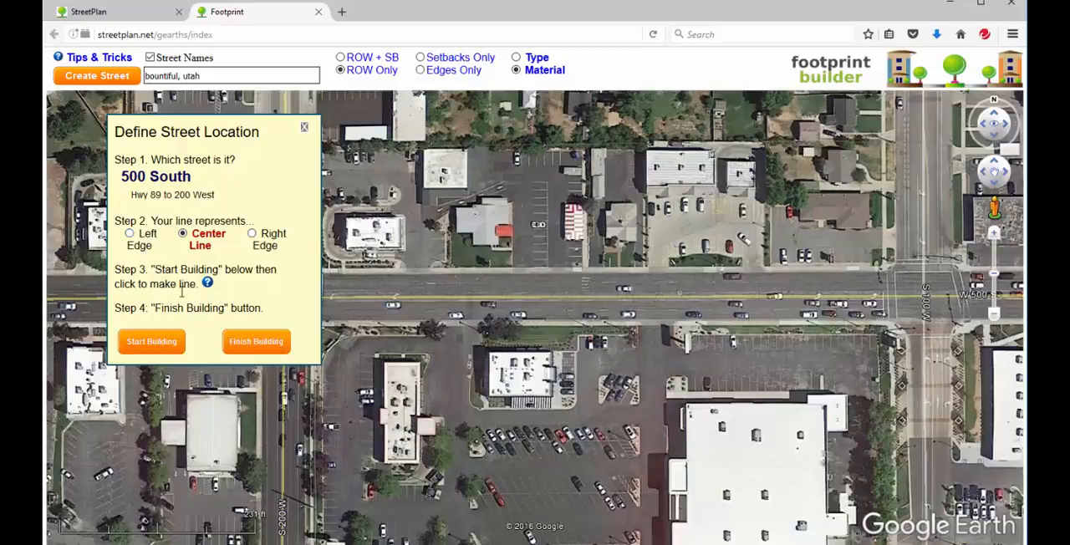
# Build the street line along W 500 S from Route 68 to Main Street and make it represent the center line
pyautogui.click(172, 346)
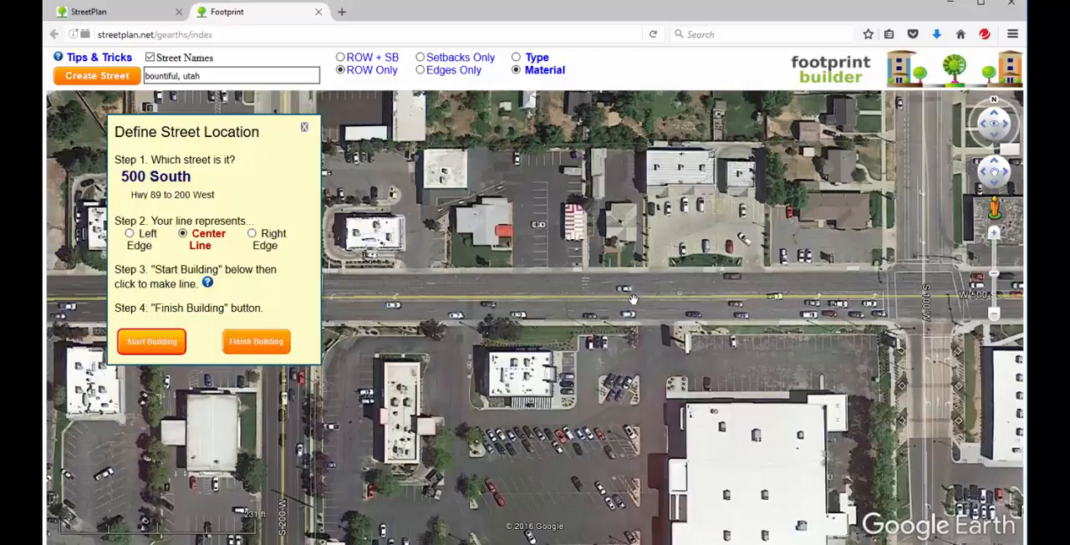
pyautogui.moveTo(723, 296); pyautogui.dragTo(399, 311)
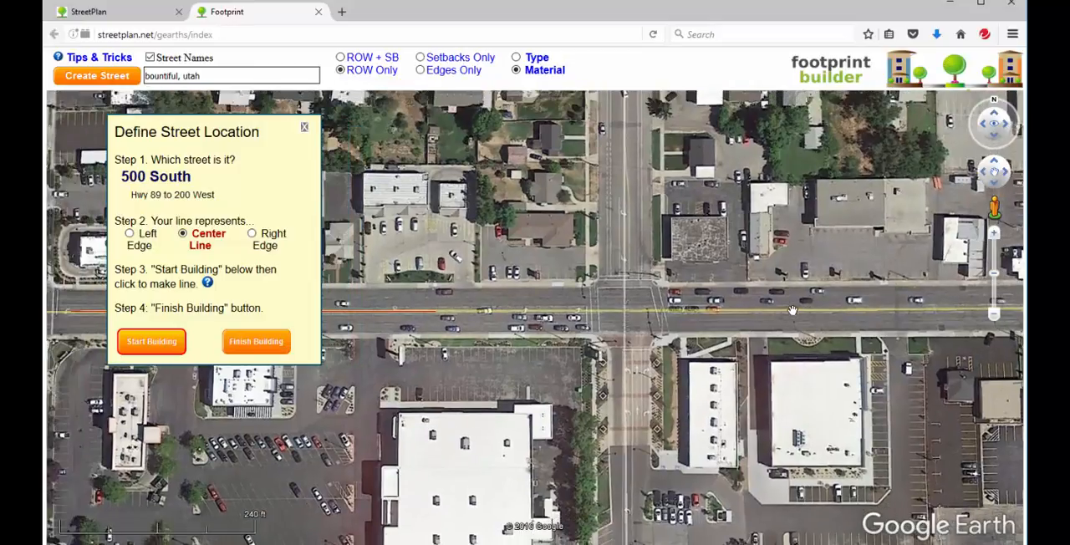
pyautogui.moveTo(791, 310); pyautogui.dragTo(417, 308)
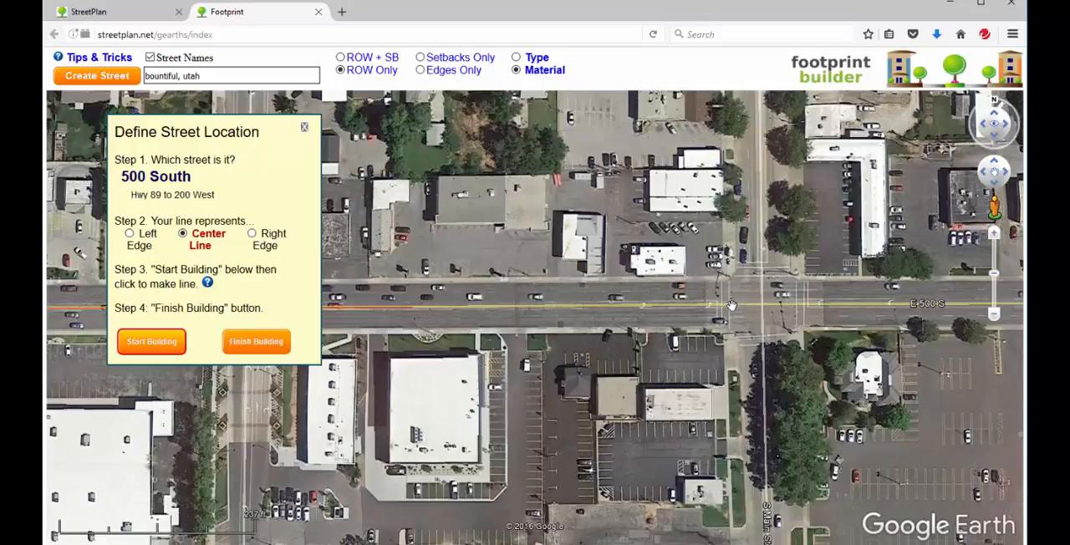
pyautogui.click(256, 341)
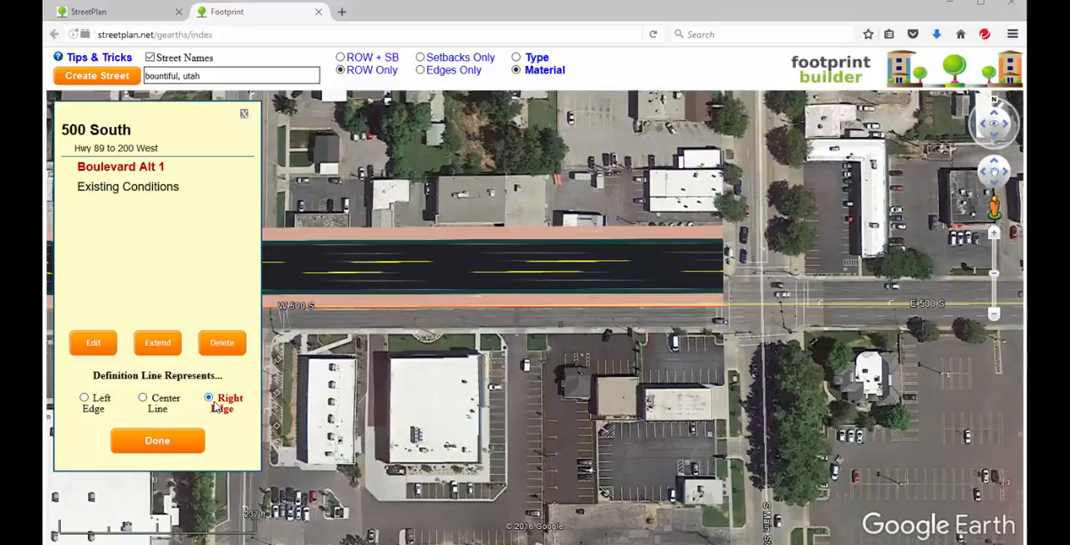
pyautogui.click(144, 399)
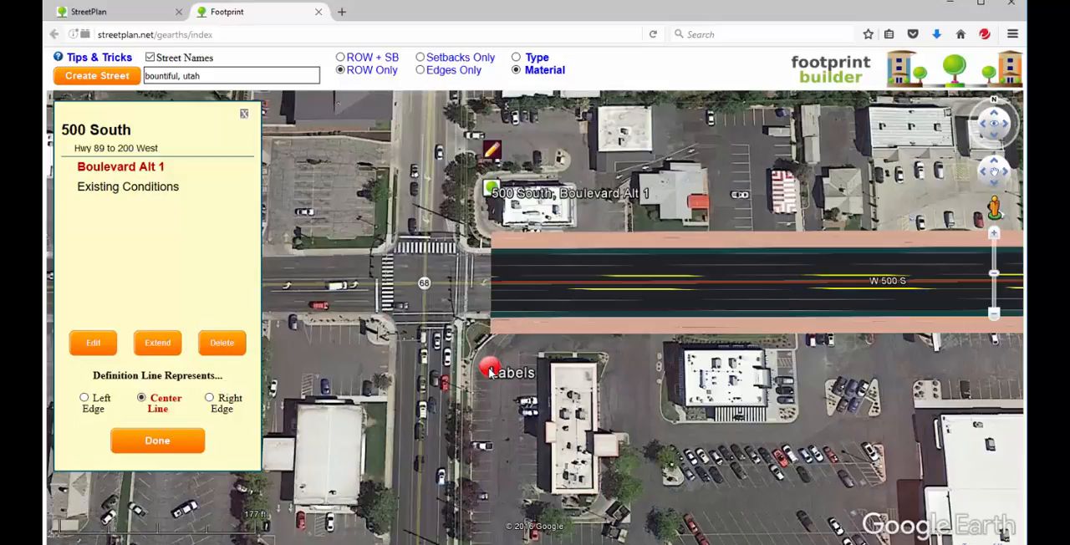
# View the Labels marker's explanation and the 500 South cross-sections attached to the start of the footprint
pyautogui.click(490, 371)
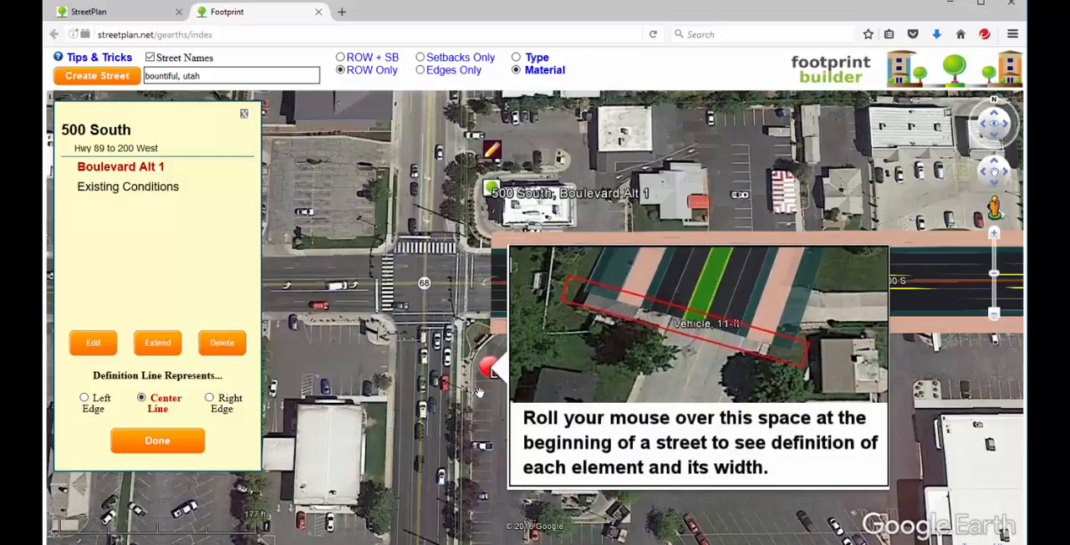
pyautogui.click(479, 356)
pyautogui.moveTo(491, 321)
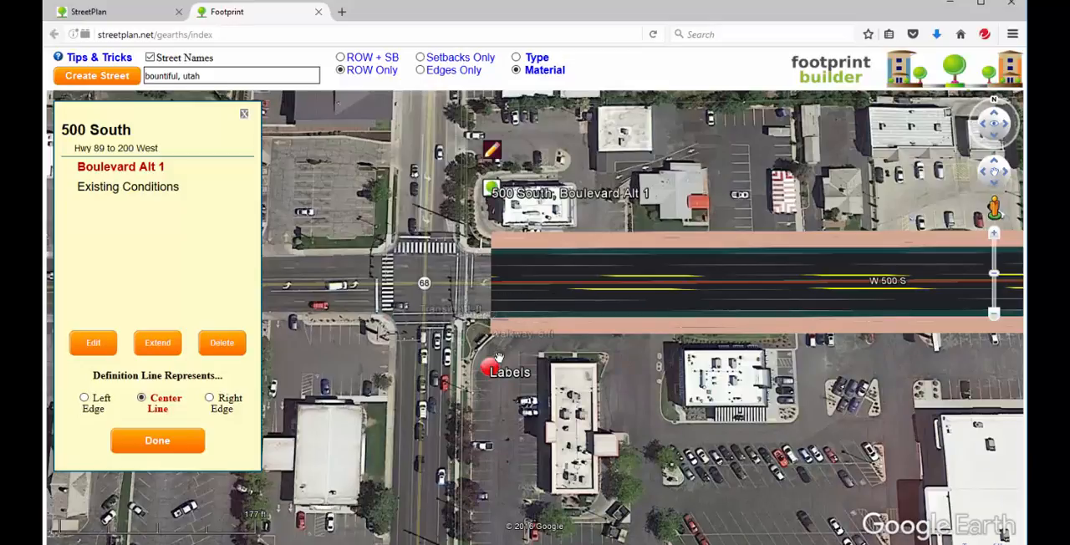
pyautogui.click(497, 191)
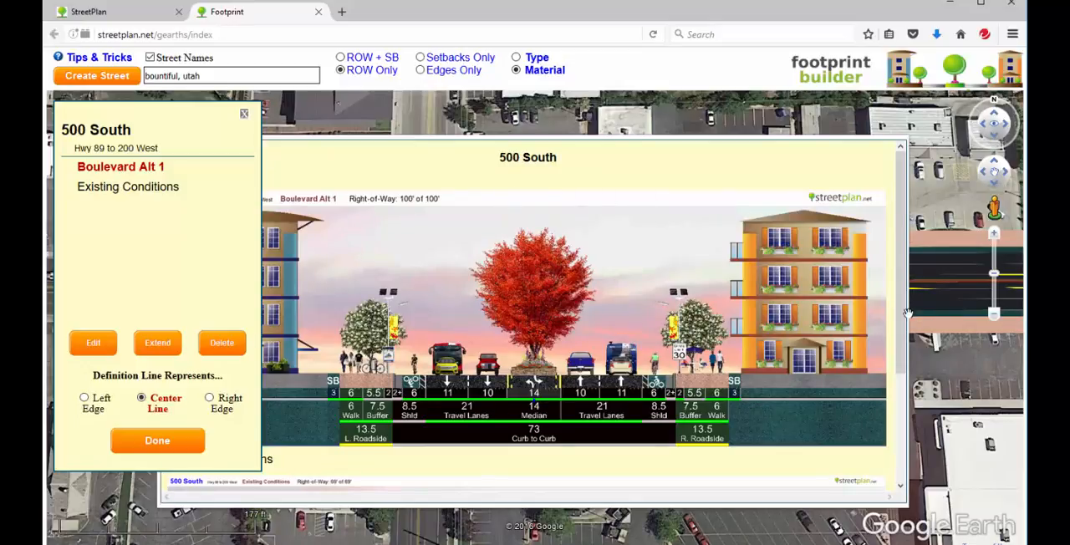
pyautogui.moveTo(908, 312)
pyautogui.mouseDown()
pyautogui.moveTo(912, 452)
pyautogui.moveTo(911, 339)
pyautogui.mouseUp()
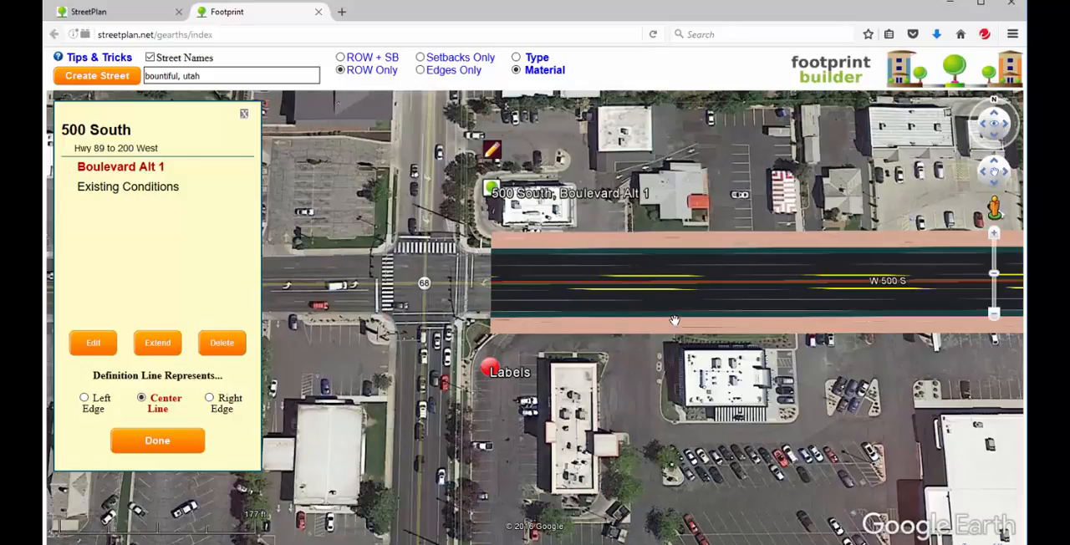
# Color the 500 South footprint by type instead of material
pyautogui.click(548, 72)
pyautogui.click(537, 59)
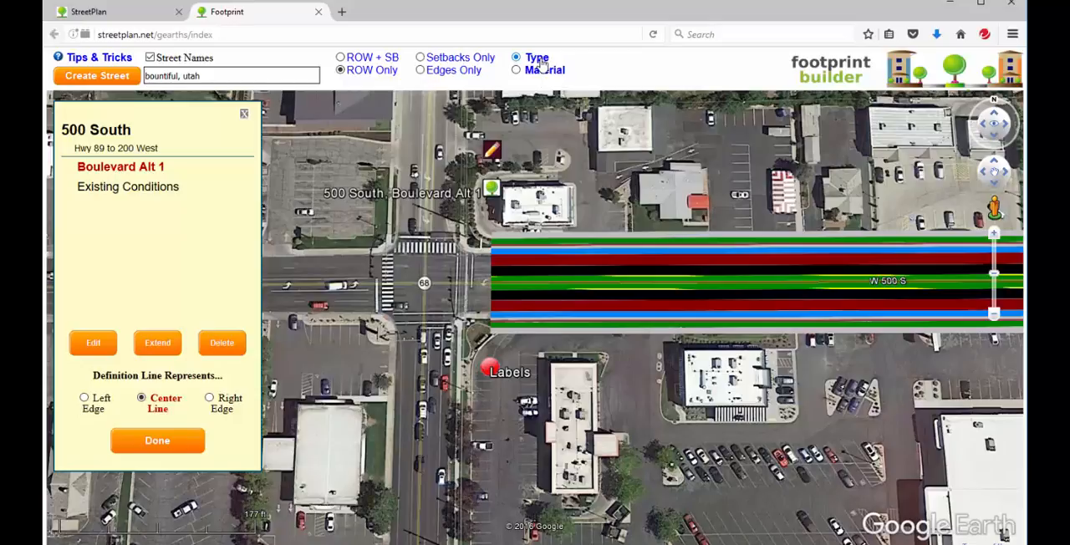
pyautogui.click(541, 61)
# Set the right-of-way transparency of the footprint to 50%
pyautogui.click(378, 75)
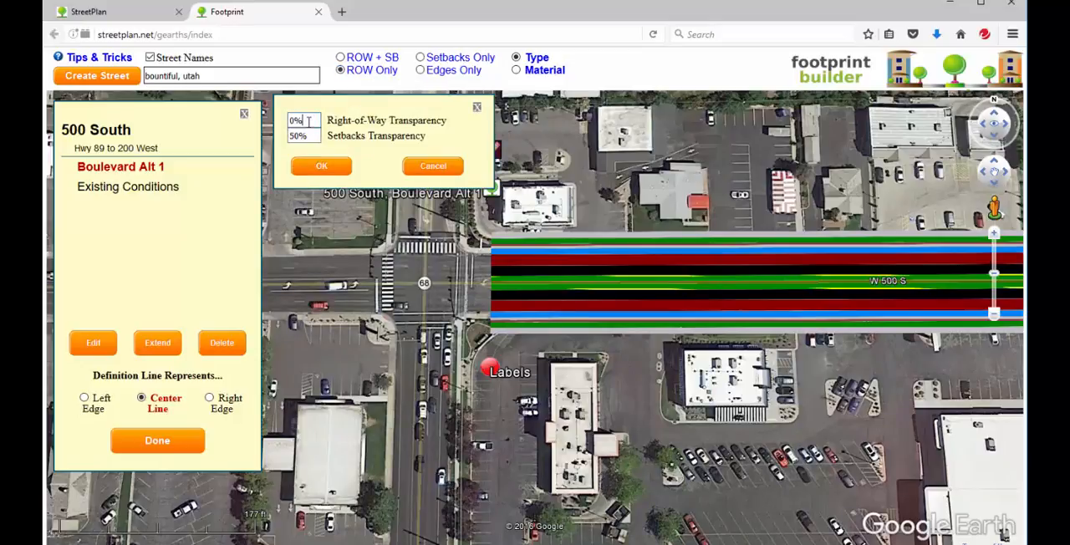
pyautogui.moveTo(309, 123); pyautogui.dragTo(268, 118)
pyautogui.write('50')
pyautogui.click(321, 165)
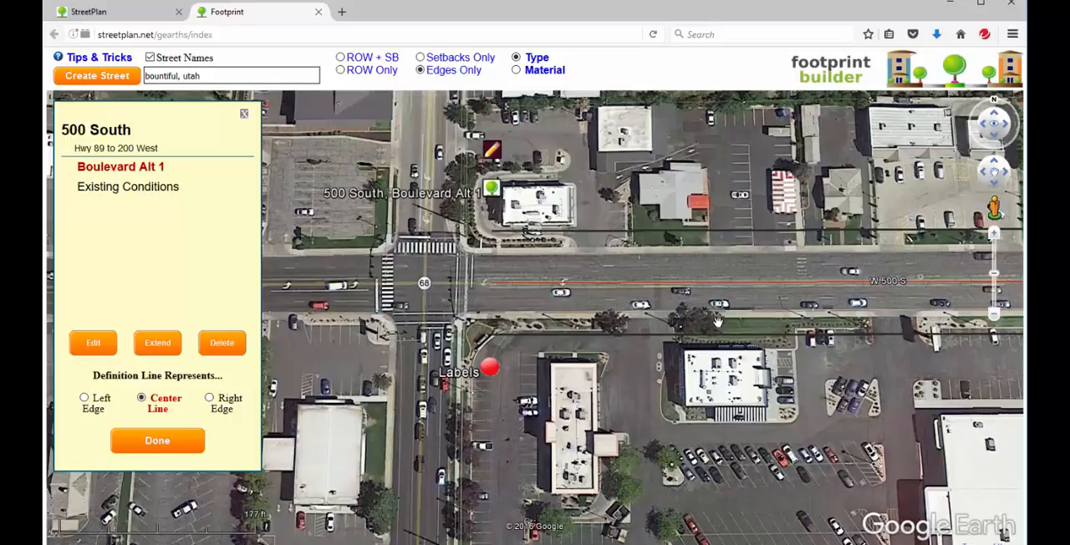
# With edges only displayed, examine the Boulevard Alt 1 right-of-way edges against adjacent properties along 500 South toward Main Street
pyautogui.moveTo(769, 299); pyautogui.dragTo(527, 304)
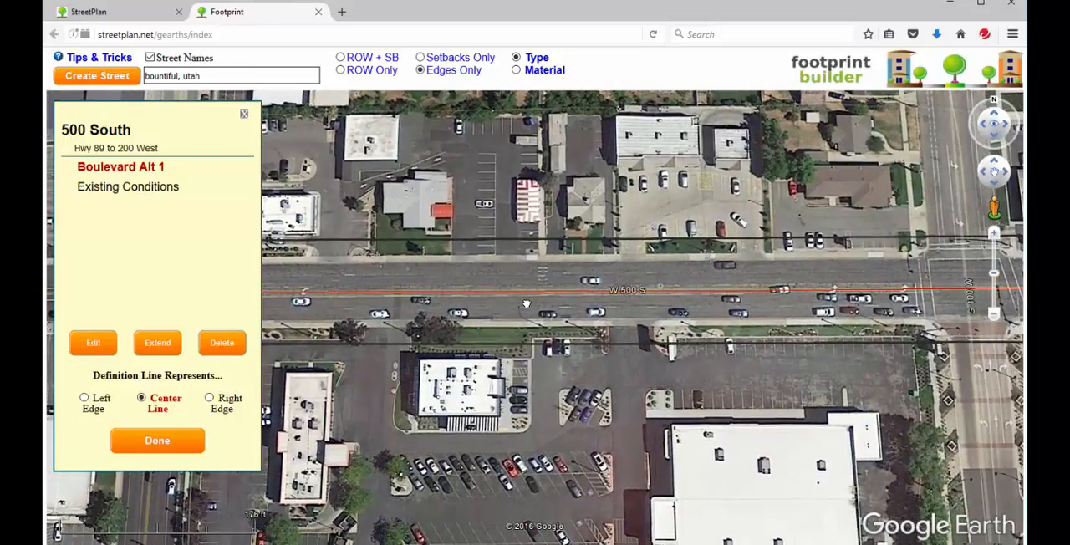
pyautogui.moveTo(526, 304); pyautogui.dragTo(569, 295)
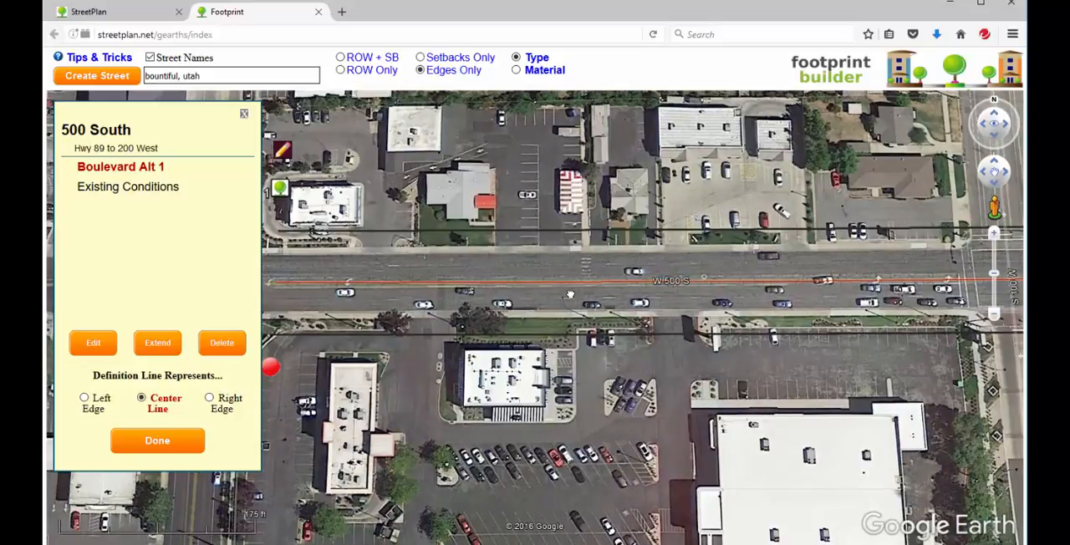
pyautogui.moveTo(569, 294); pyautogui.dragTo(665, 290)
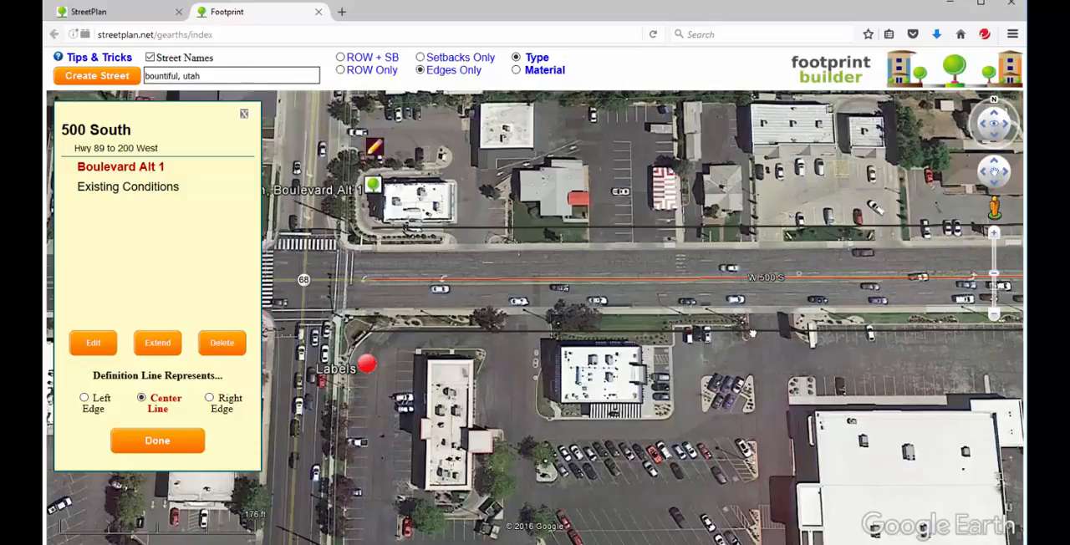
pyautogui.moveTo(790, 327); pyautogui.dragTo(506, 334)
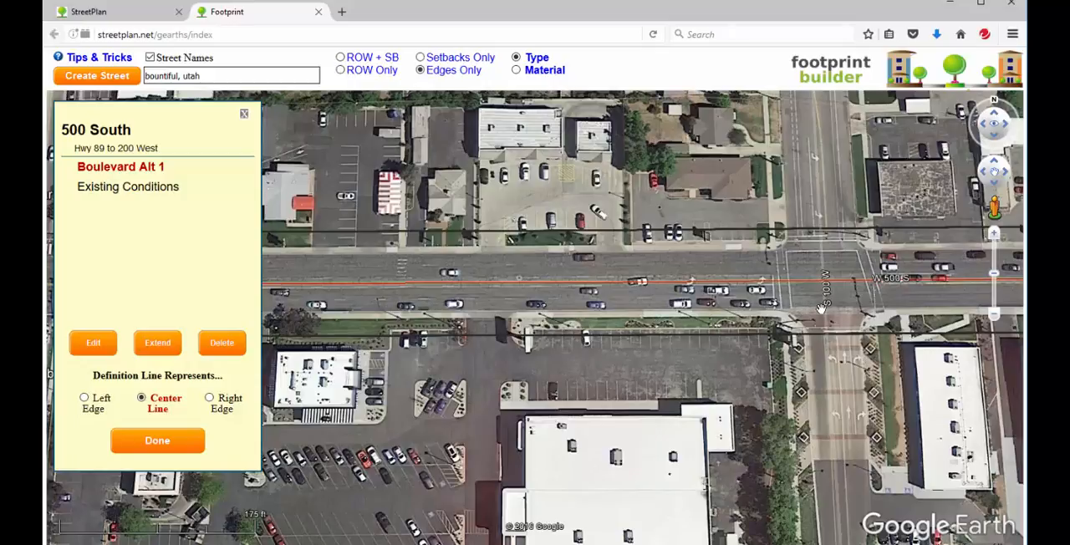
pyautogui.moveTo(822, 309); pyautogui.dragTo(398, 266)
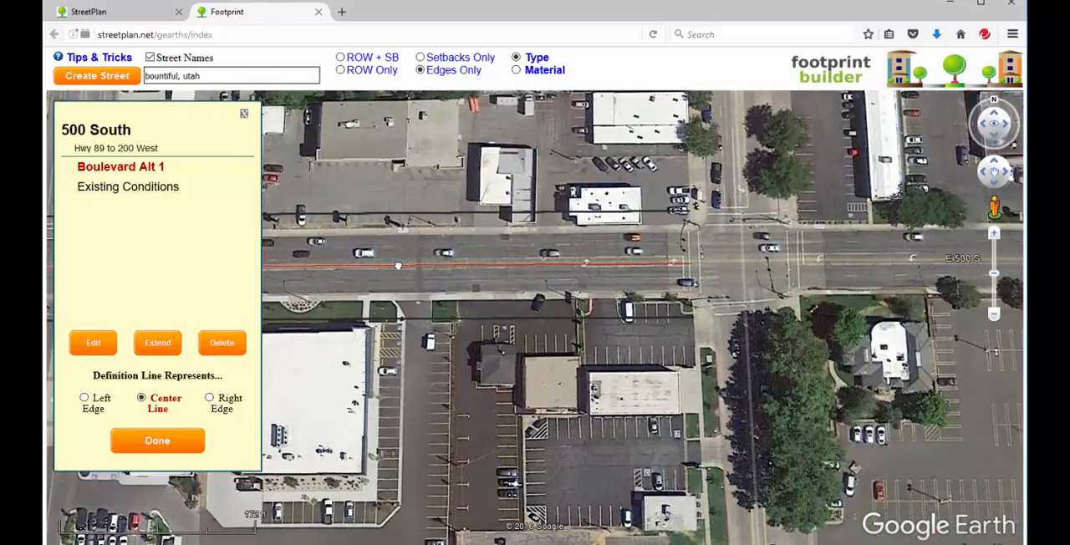